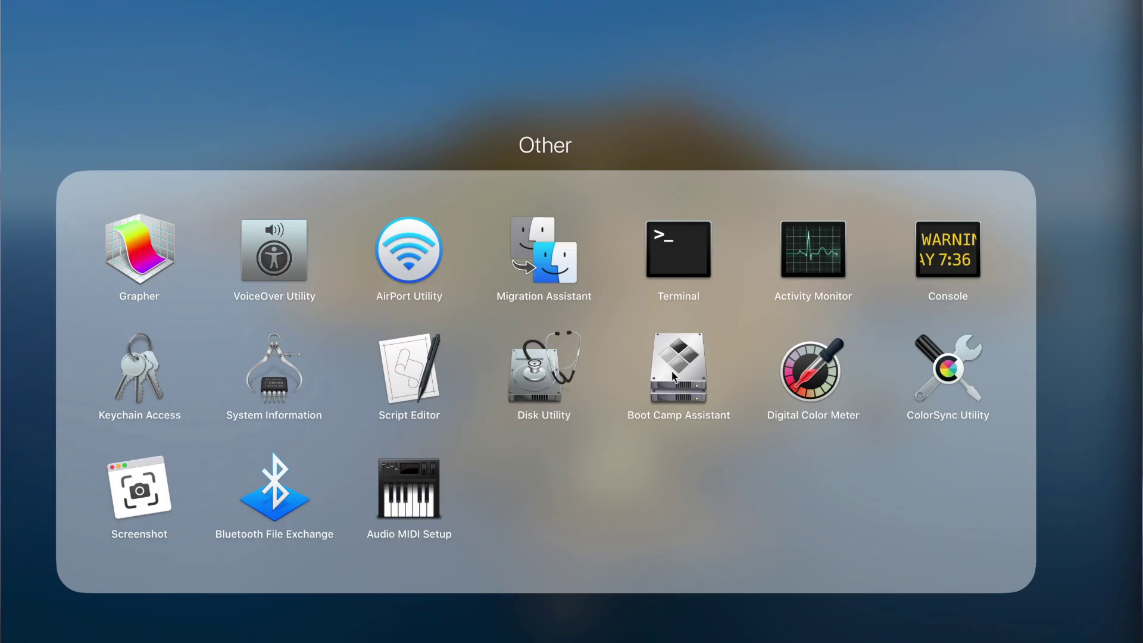
Launch Boot Camp Assistant from Launchpad's Other folder
left_click(676, 376)
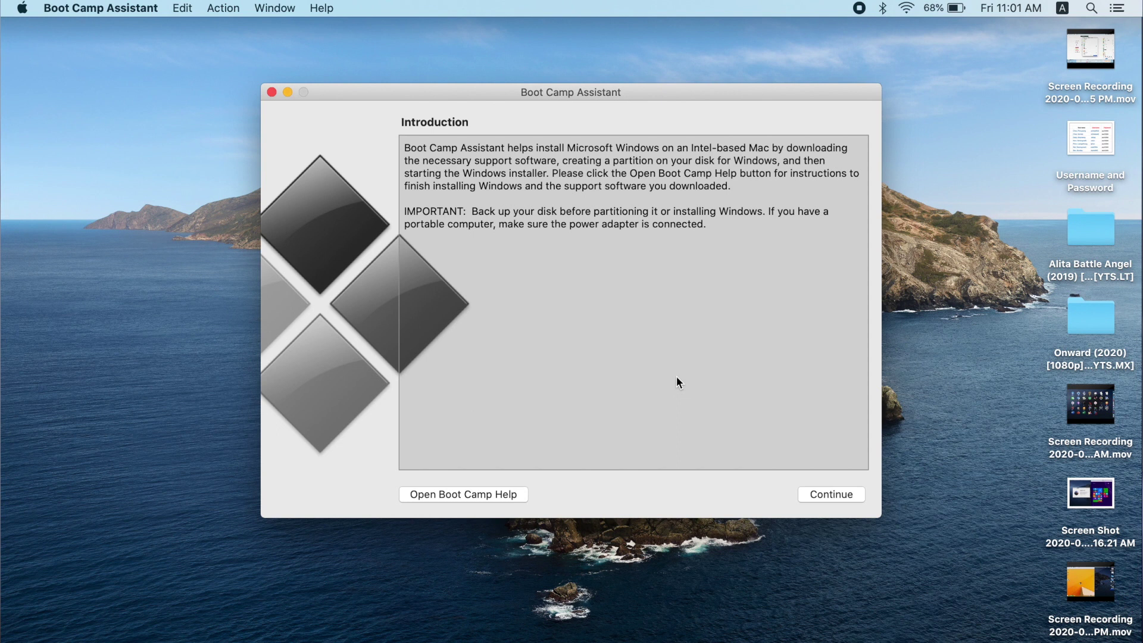
Continue past the Boot Camp introduction and resize the macOS/Windows partition divider
left_click(805, 501)
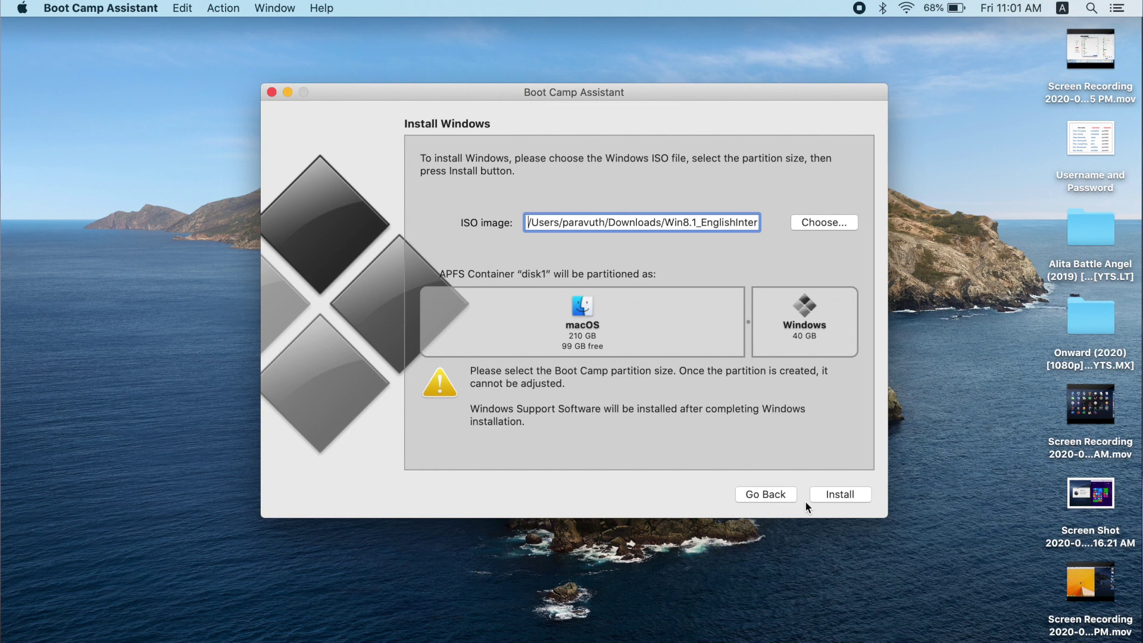
left_click_drag(747, 321, 534, 353)
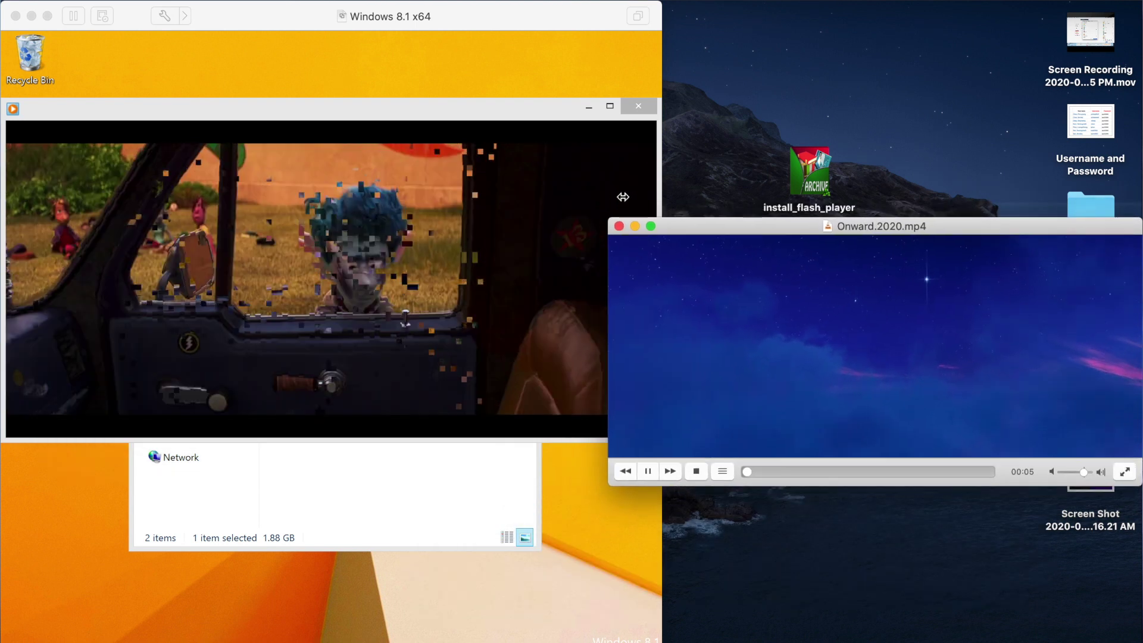
Move the Mac movie player window aside and jump ahead in the movie
left_click_drag(768, 235, 700, 187)
left_click(745, 417)
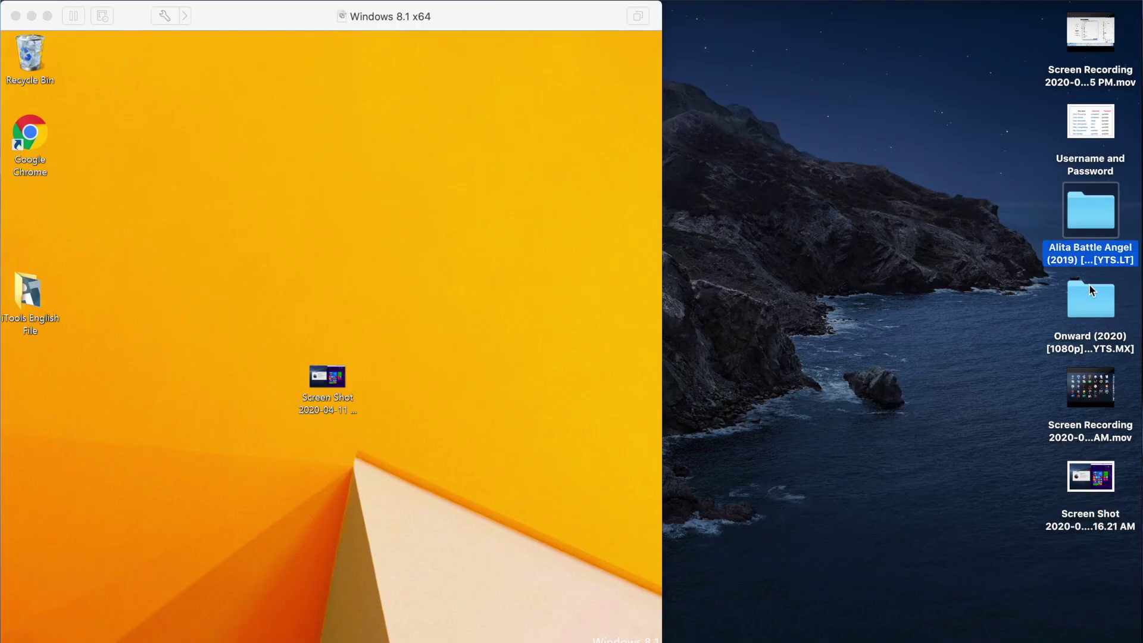
Drop the Onward folder onto the Windows desktop, check it, then copy install_flash_player to the Mac
left_click_drag(1088, 284, 1082, 304)
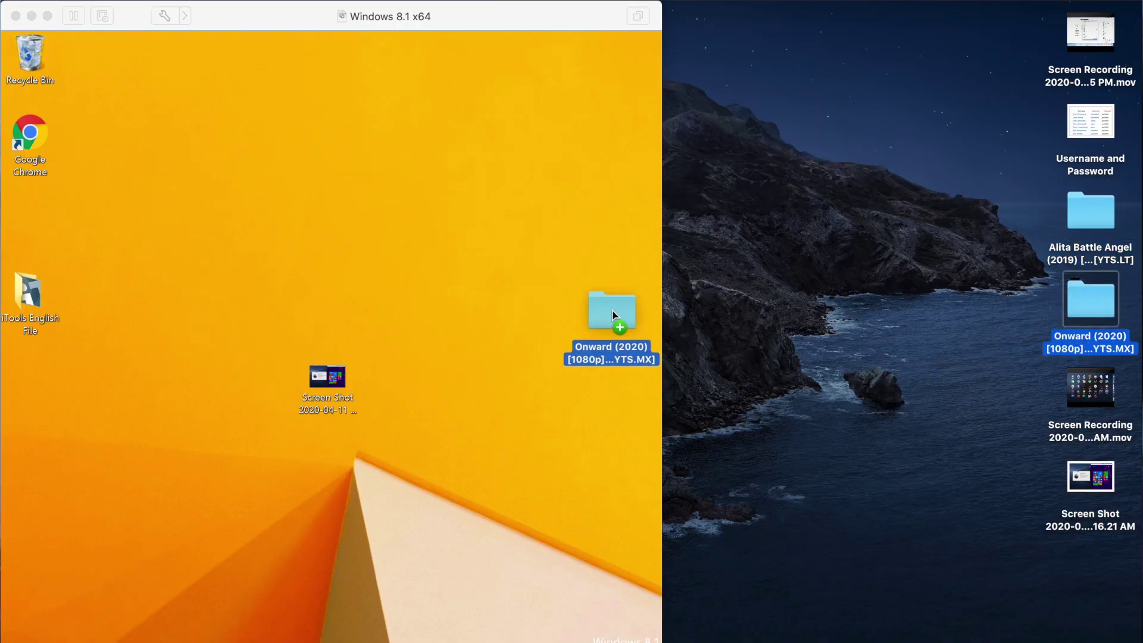
left_click_drag(607, 309, 607, 311)
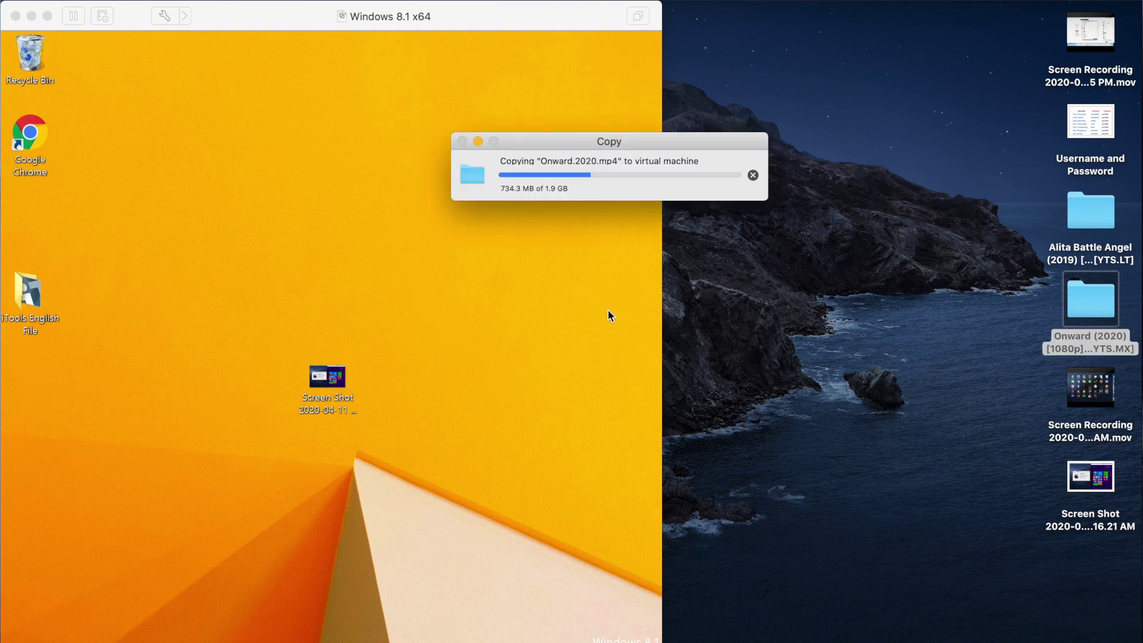
left_click_drag(608, 310, 332, 216)
double_click(333, 216)
key("alt+F4")
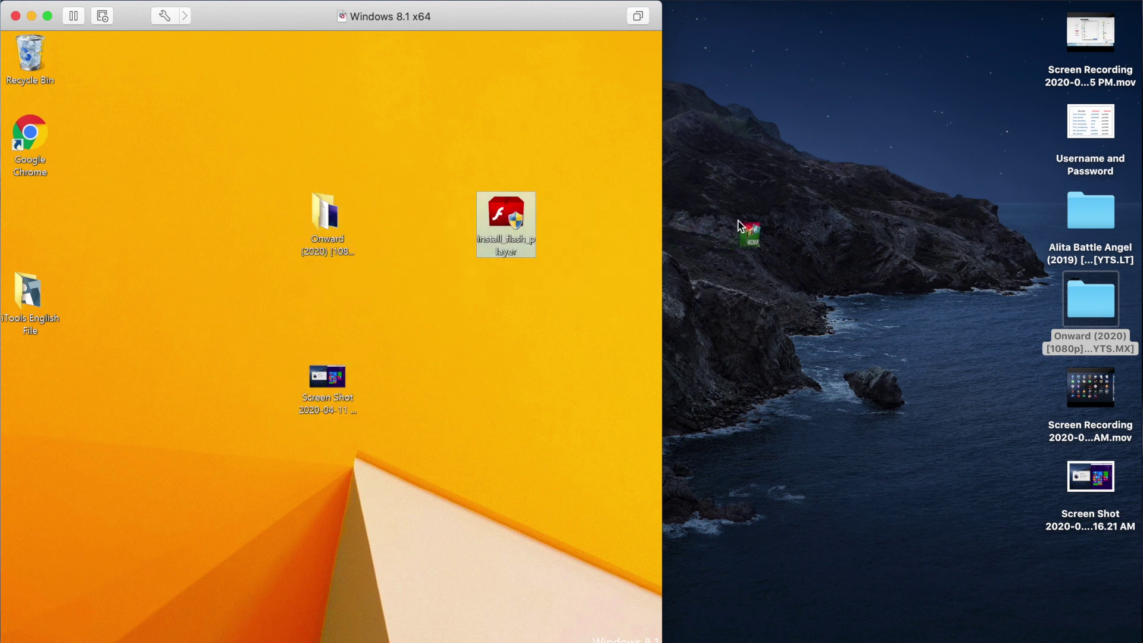
left_click_drag(755, 214, 755, 215)
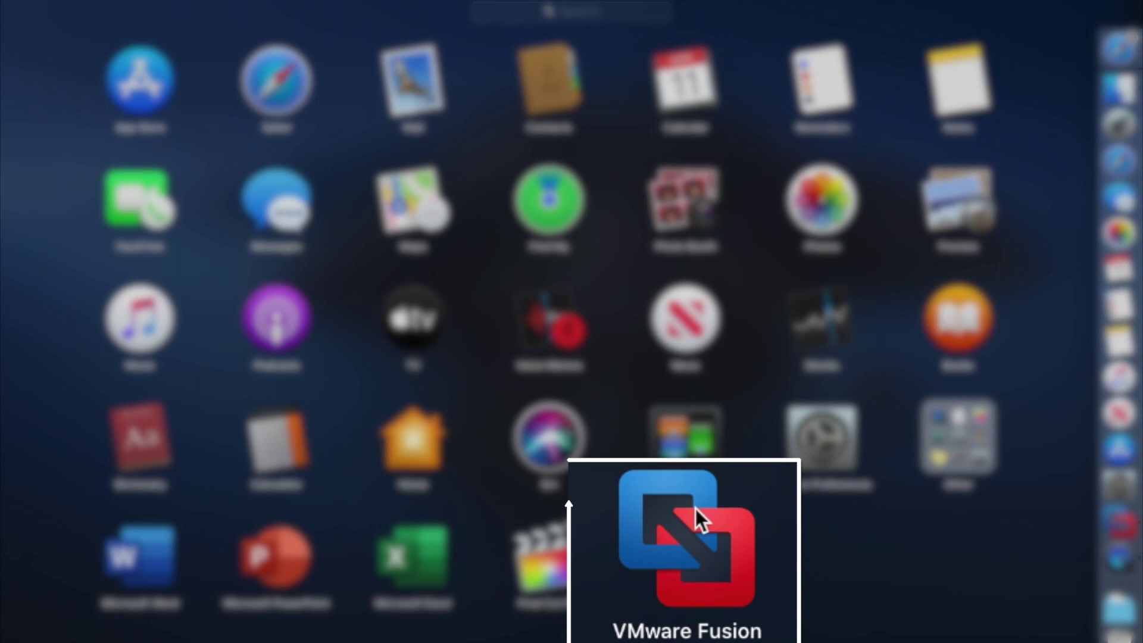
Launch VMware Fusion from Launchpad
left_click(691, 547)
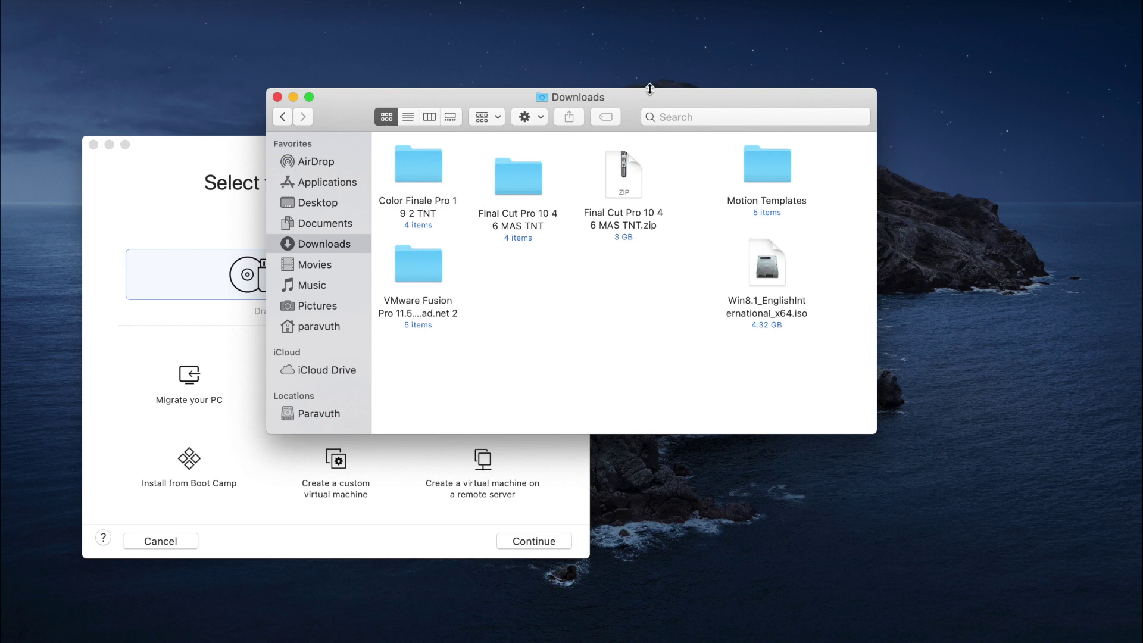
Drop Win8.1_EnglishInternational_x64.iso from Downloads onto the new VM assistant and continue
left_click_drag(649, 90, 679, 91)
left_click_drag(875, 70, 916, 66)
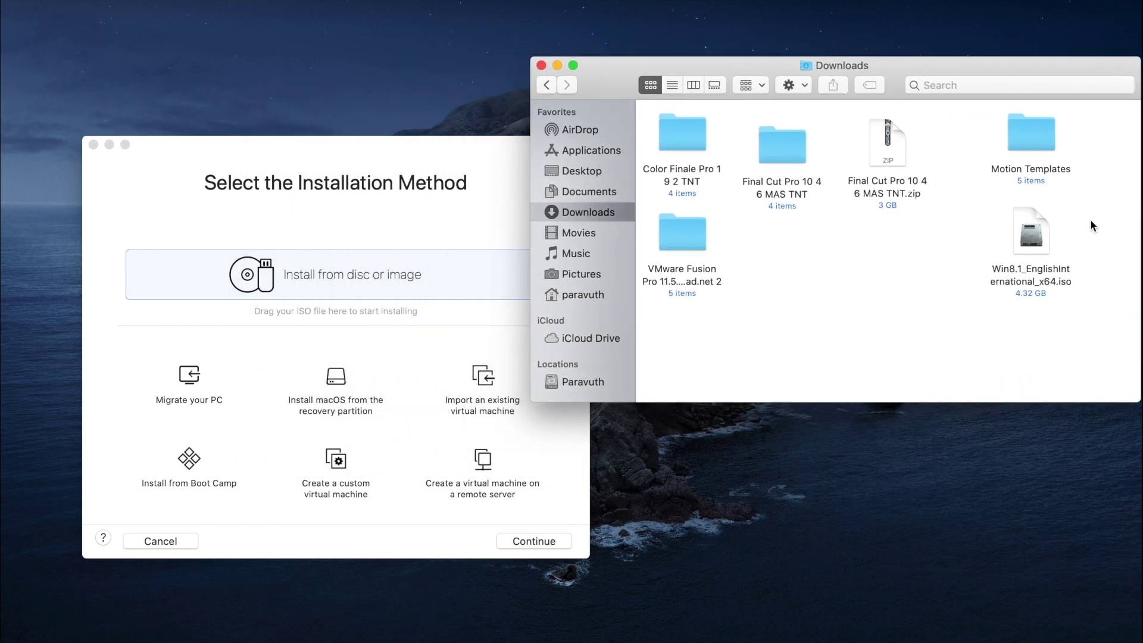
left_click_drag(1012, 229, 497, 274)
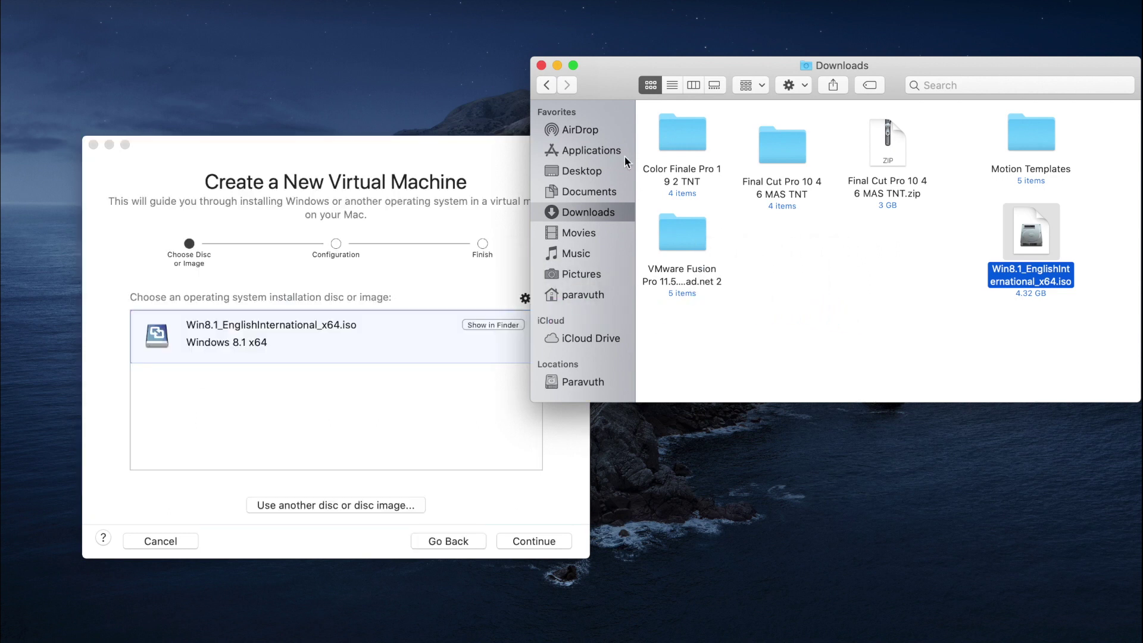
left_click(542, 65)
left_click(351, 341)
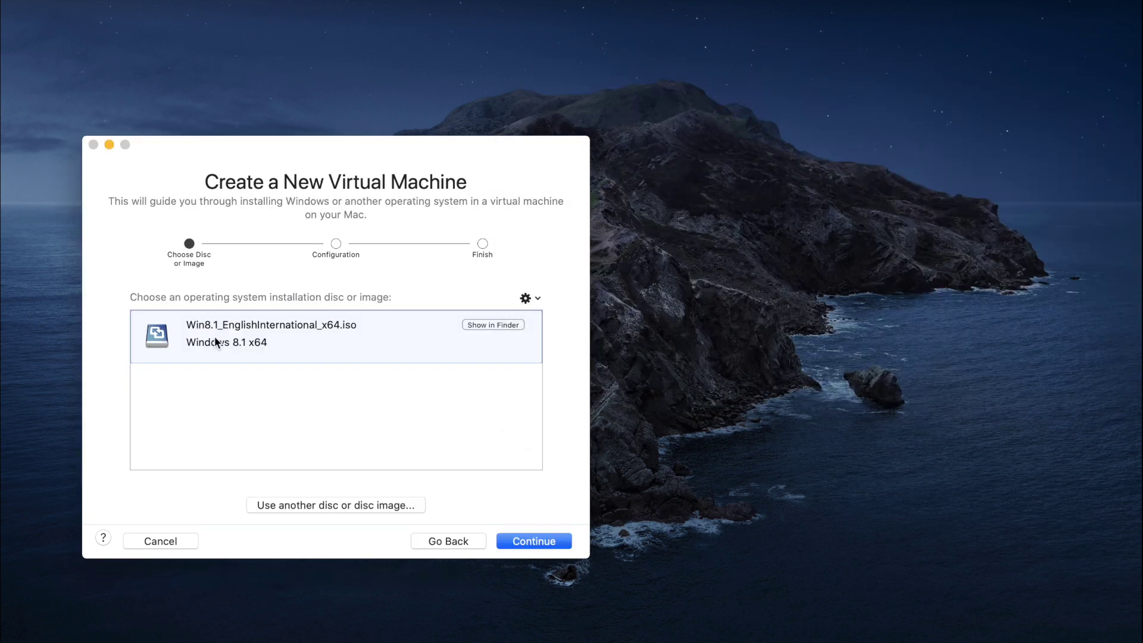
left_click(554, 543)
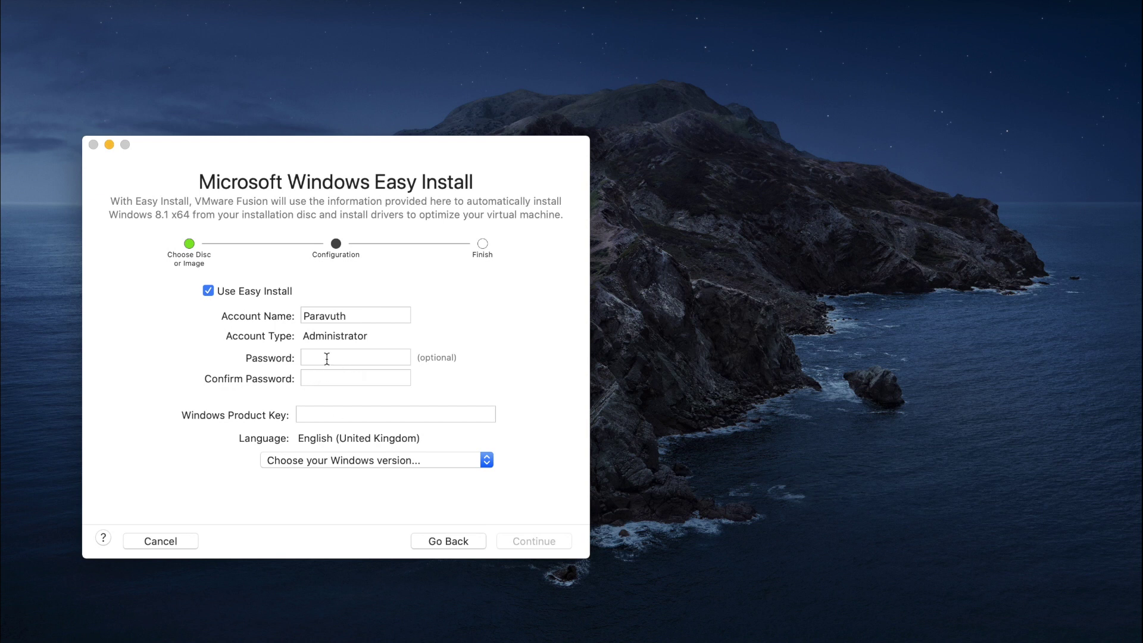
Choose Windows 8.1 as the Easy Install edition and continue without a product key
left_click(381, 464)
left_click(364, 475)
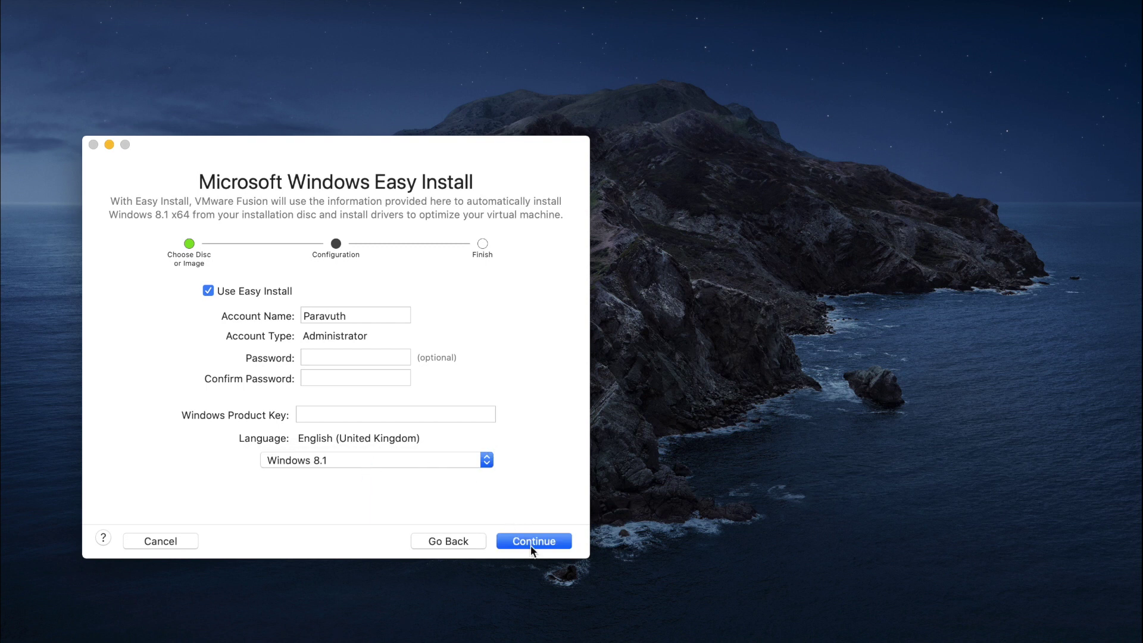
left_click(532, 545)
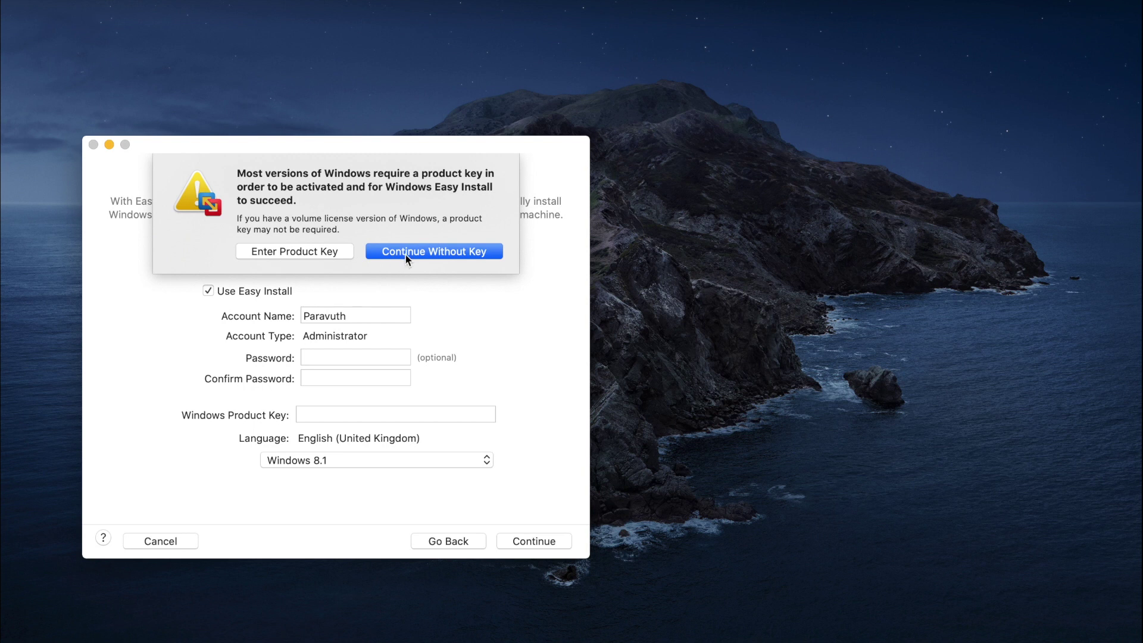
left_click(405, 255)
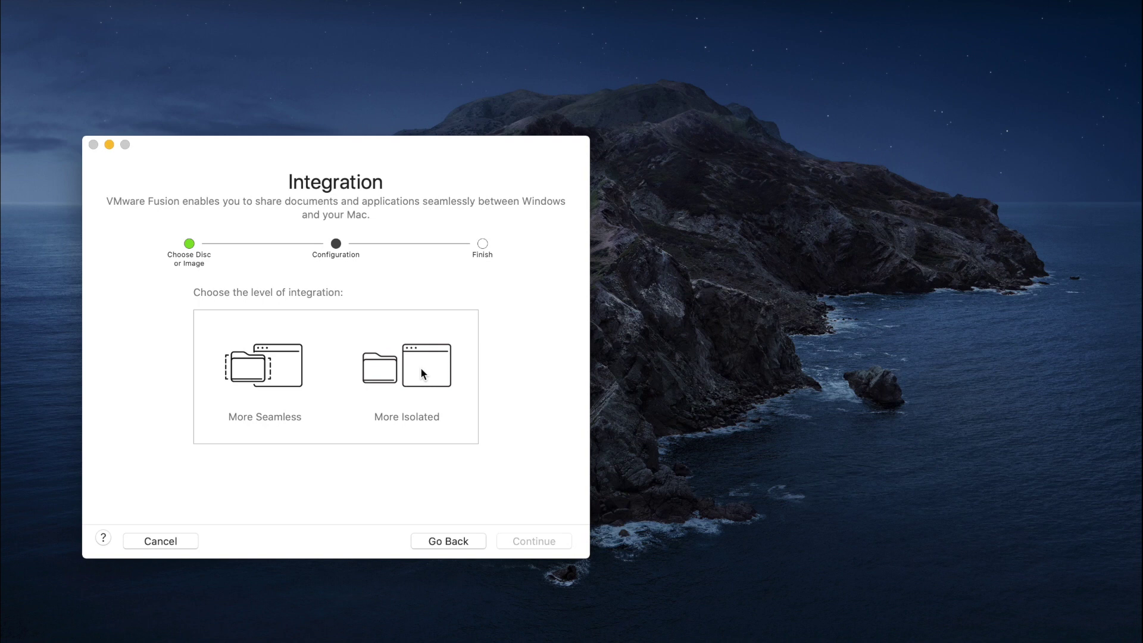
Select More Isolated integration, finish the wizard, and save the VM as Windows 8.1 x64
left_click(422, 374)
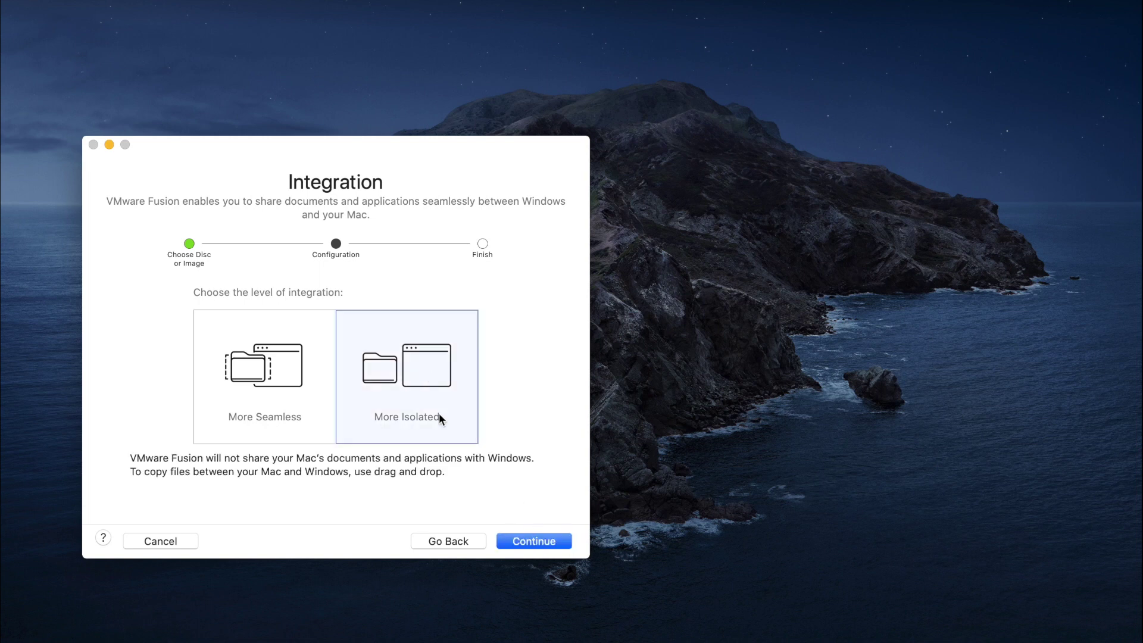
left_click(276, 361)
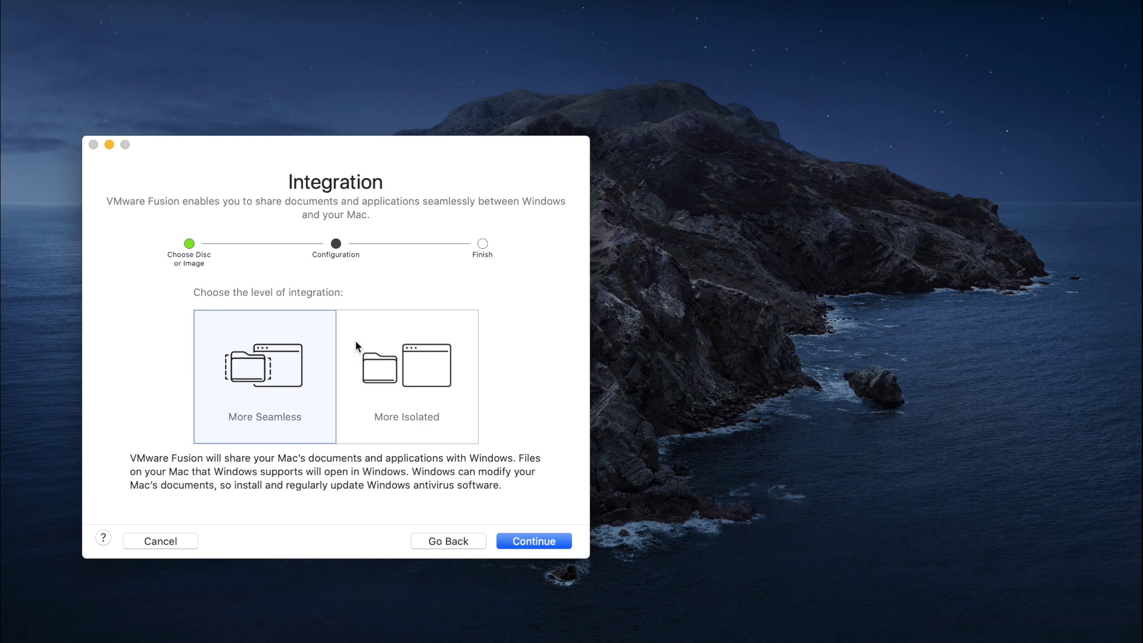
left_click(400, 351)
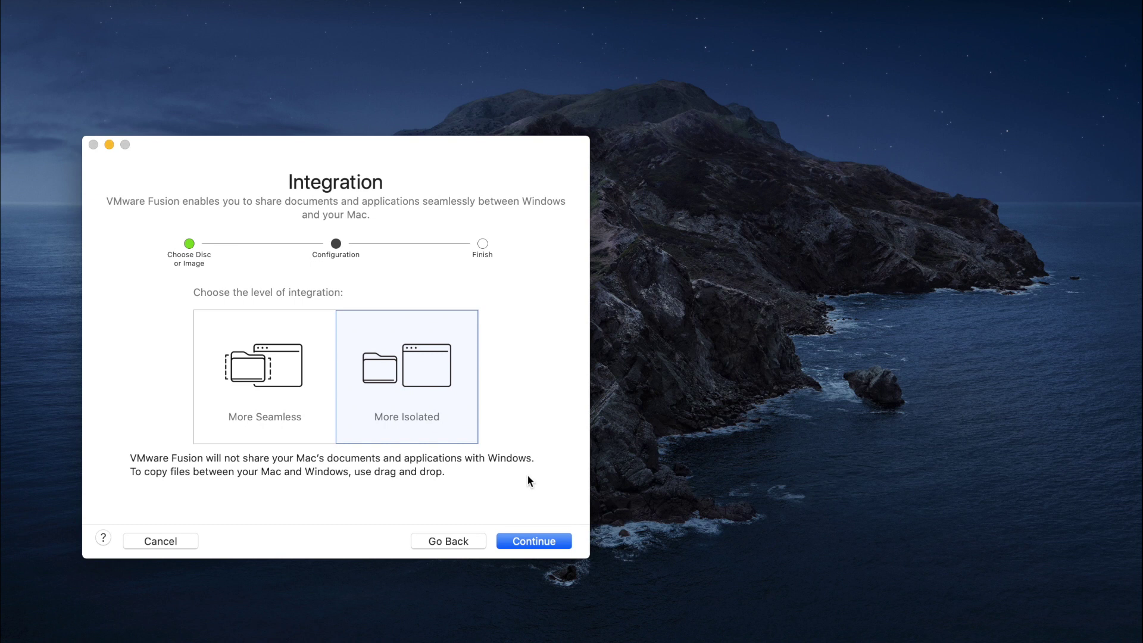
left_click(535, 541)
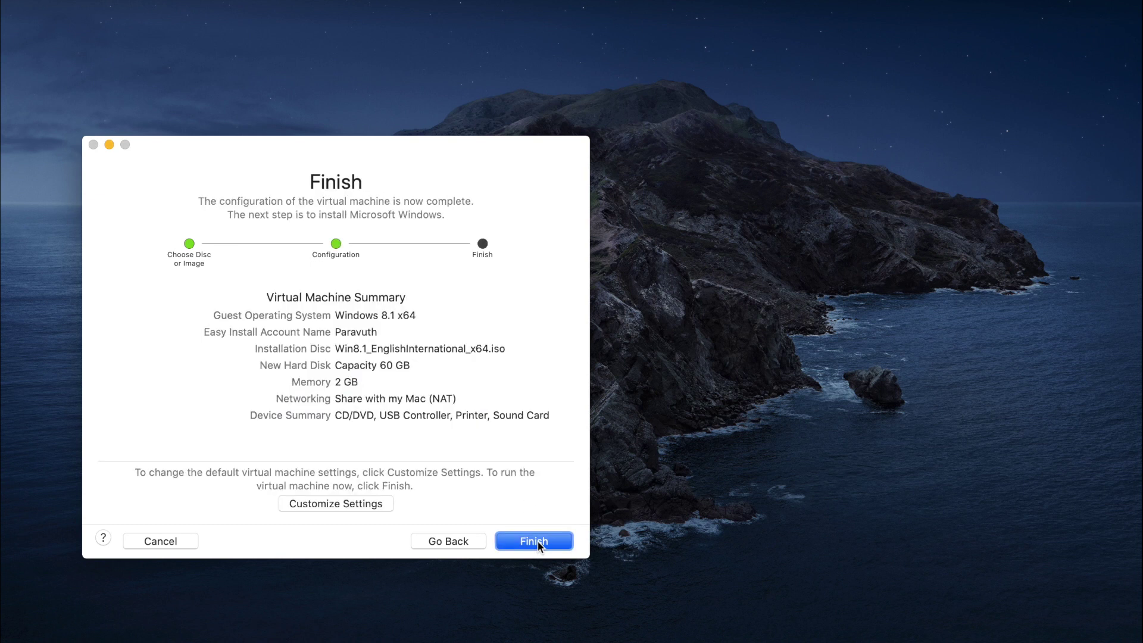
left_click(534, 541)
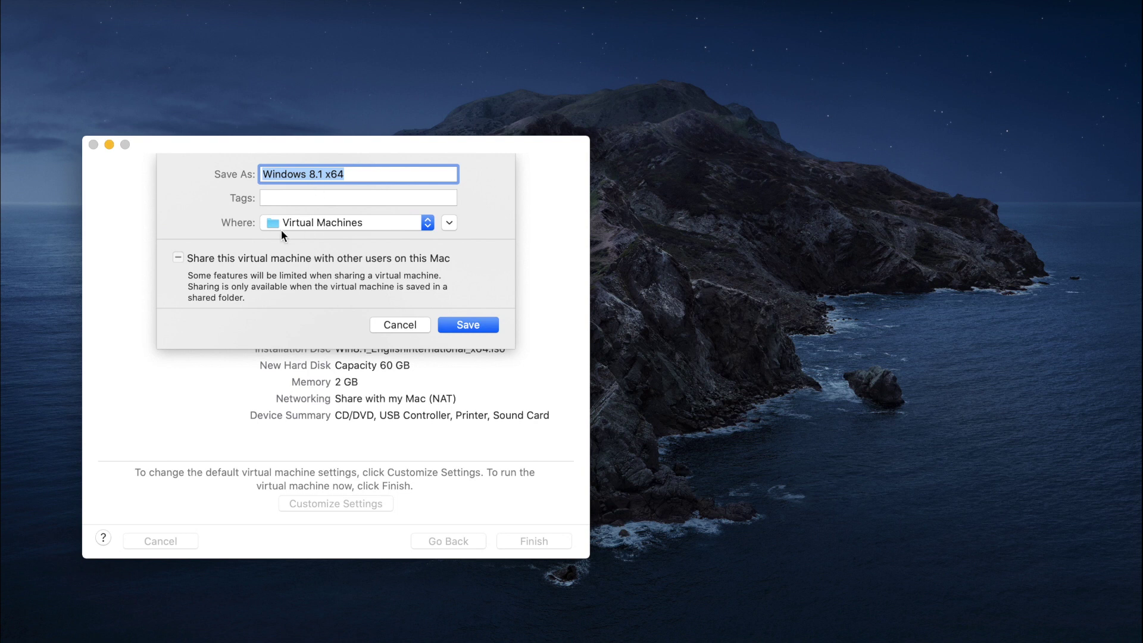
left_click(473, 323)
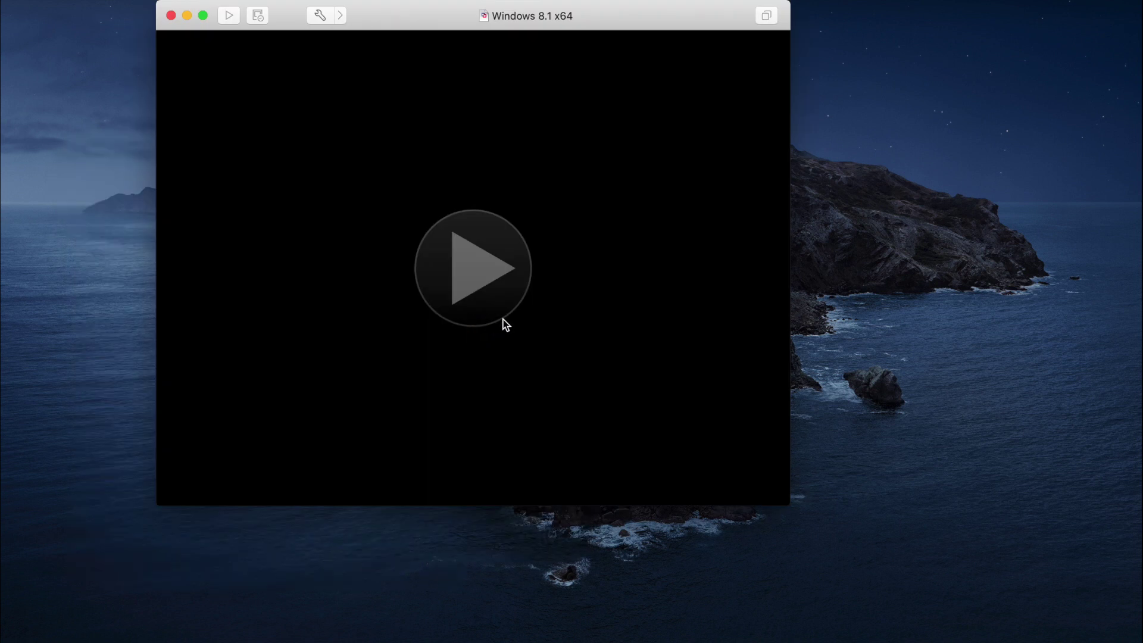
Power on the Windows 8.1 x64 virtual machine
left_click(504, 320)
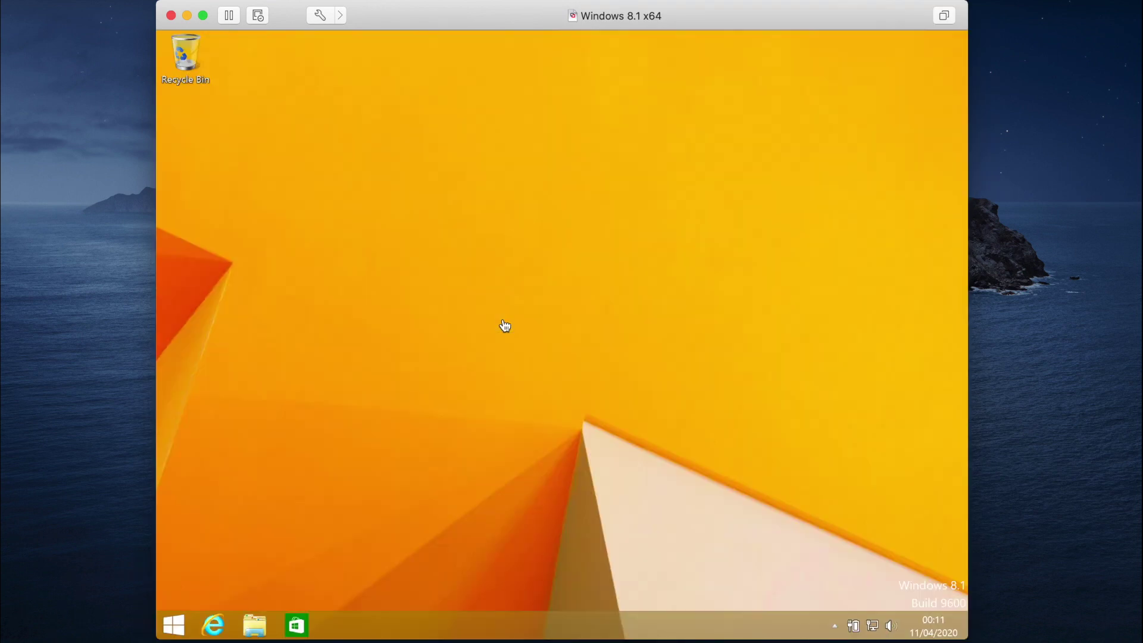
Switch the VM to full screen and open the Windows Screen Resolution settings
left_click(248, 86)
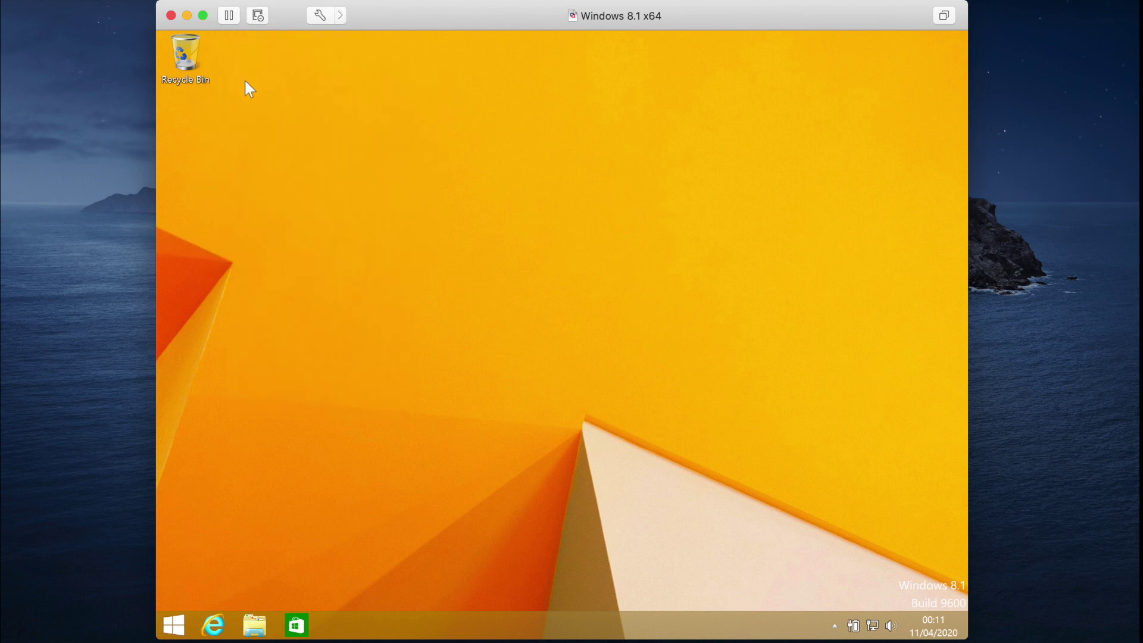
right_click(271, 180)
left_click(313, 287)
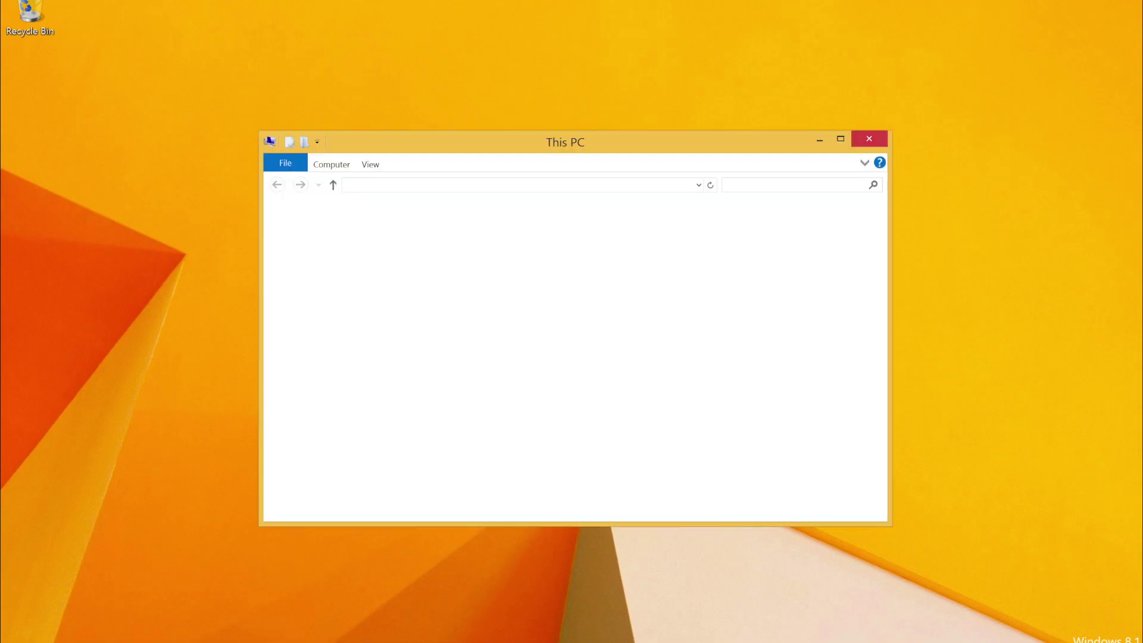
Open This PC's System properties showing Windows 8.1 with 2.00 GB memory, then begin Chrome's welcome setup
right_click(316, 288)
left_click(357, 442)
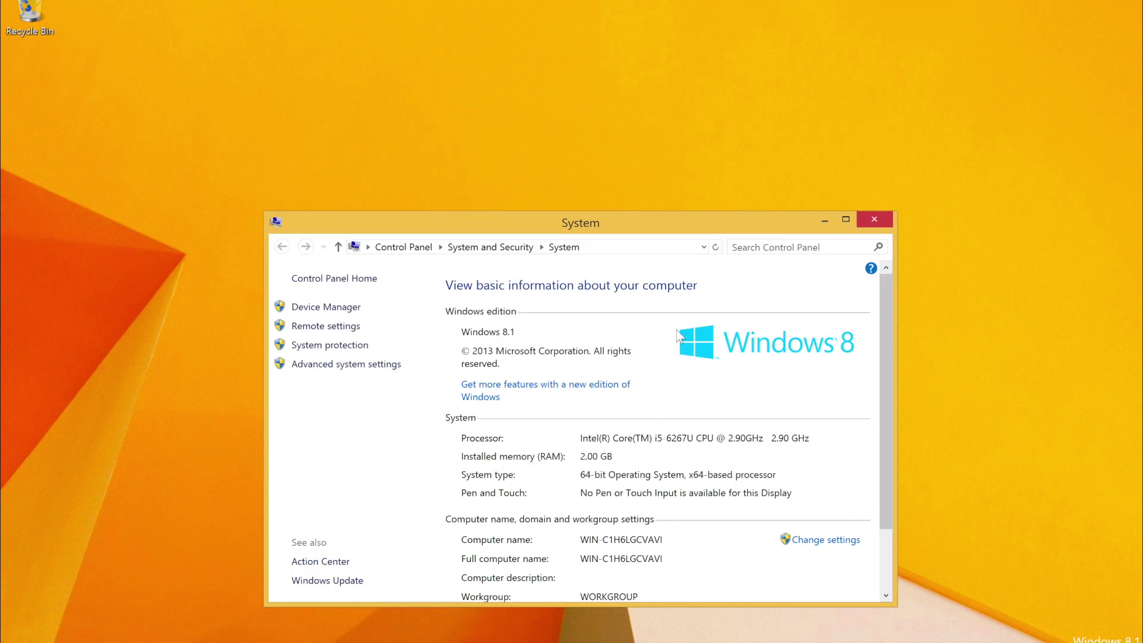
scroll(677, 329, "down", 2)
scroll(693, 363, "up", 2)
left_click_drag(673, 222, 708, 101)
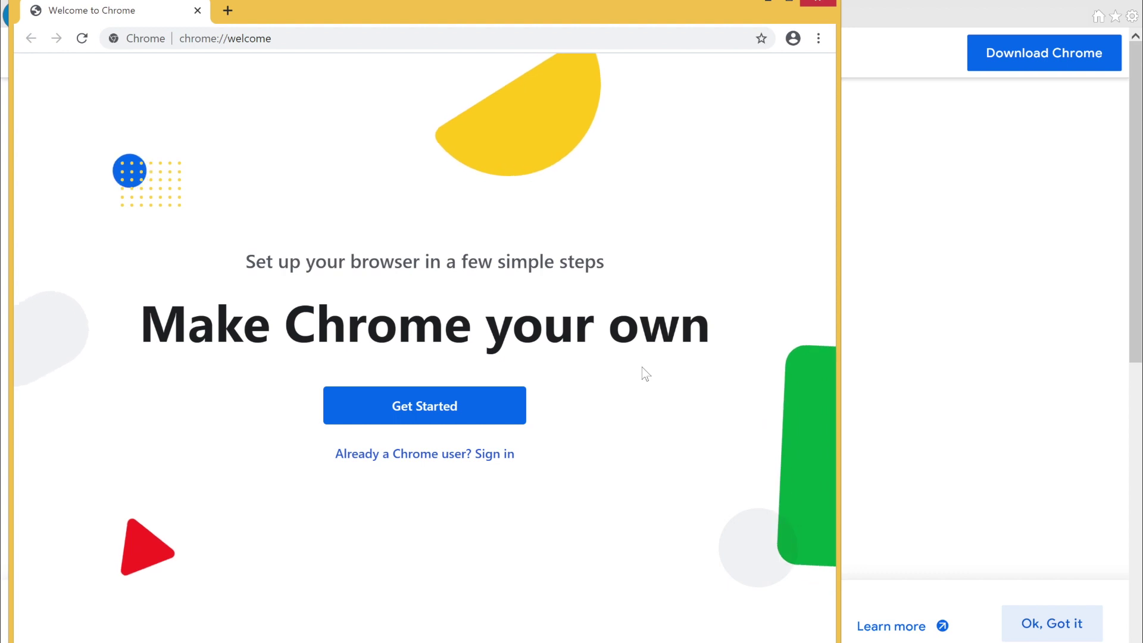
left_click(438, 416)
left_click(815, 2)
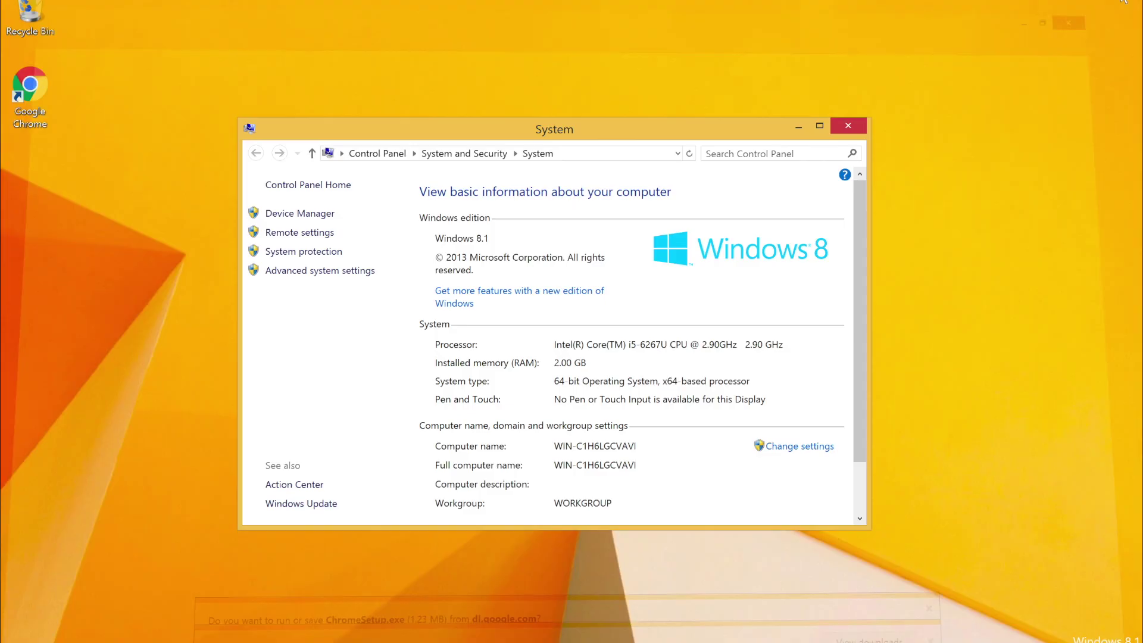